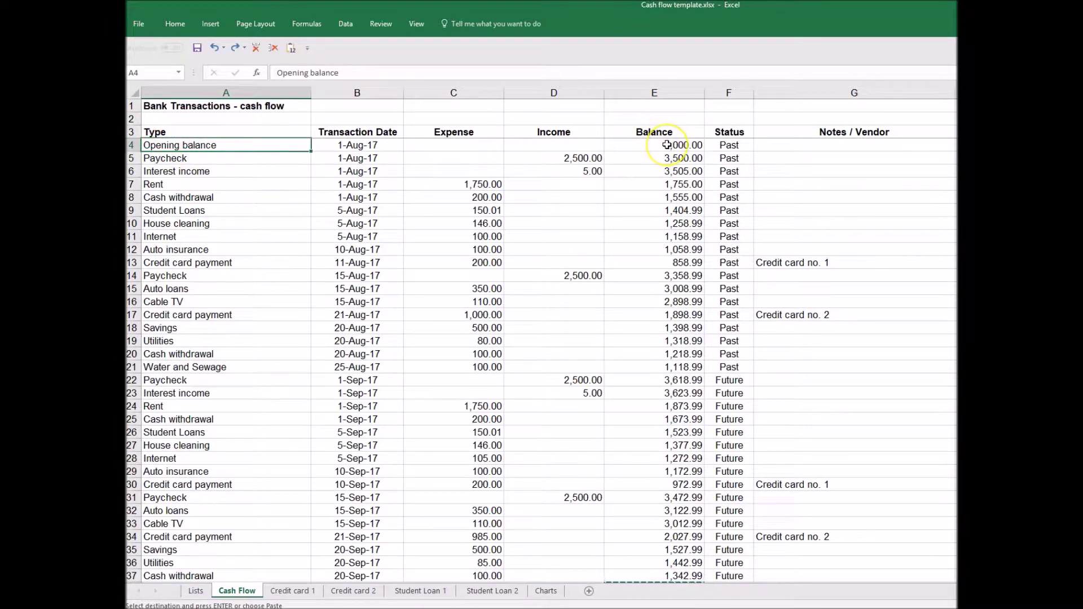
Step: Select the Paycheck entry in A5 and show its dropdown of allowed transaction types
click(271, 161)
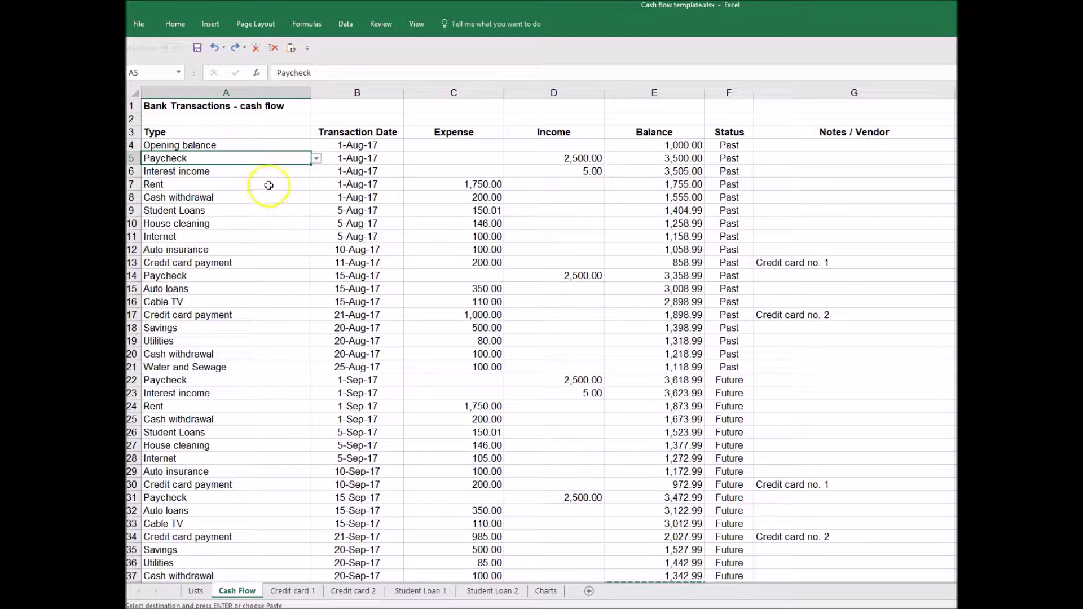
click(317, 160)
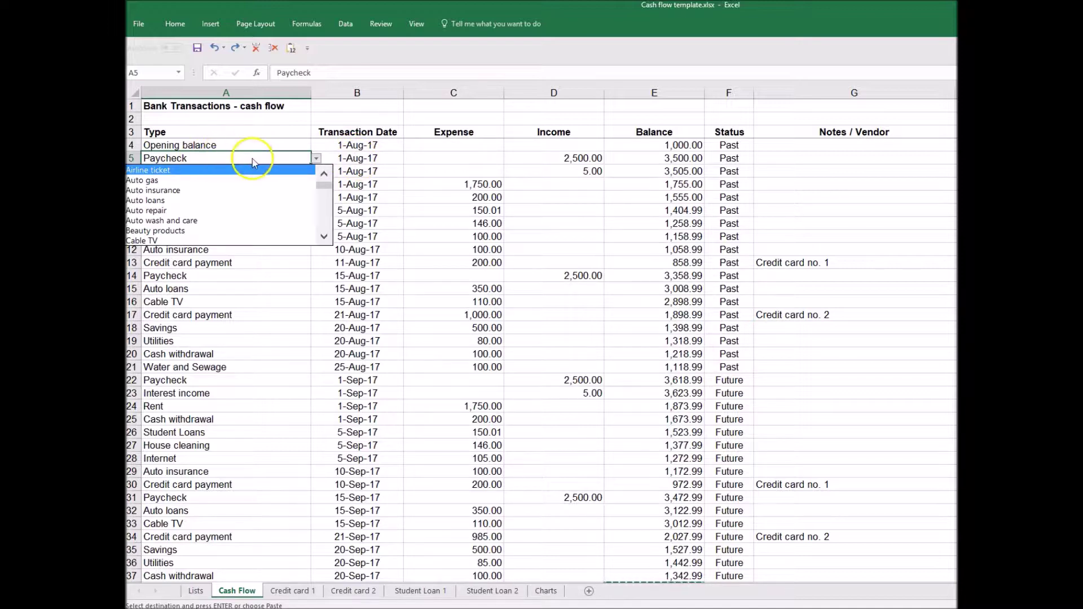
Step: Close the Type list, then review E5's =E4-C5+D5 balance formula and the Interest income, Rent and paycheck rows
click(358, 157)
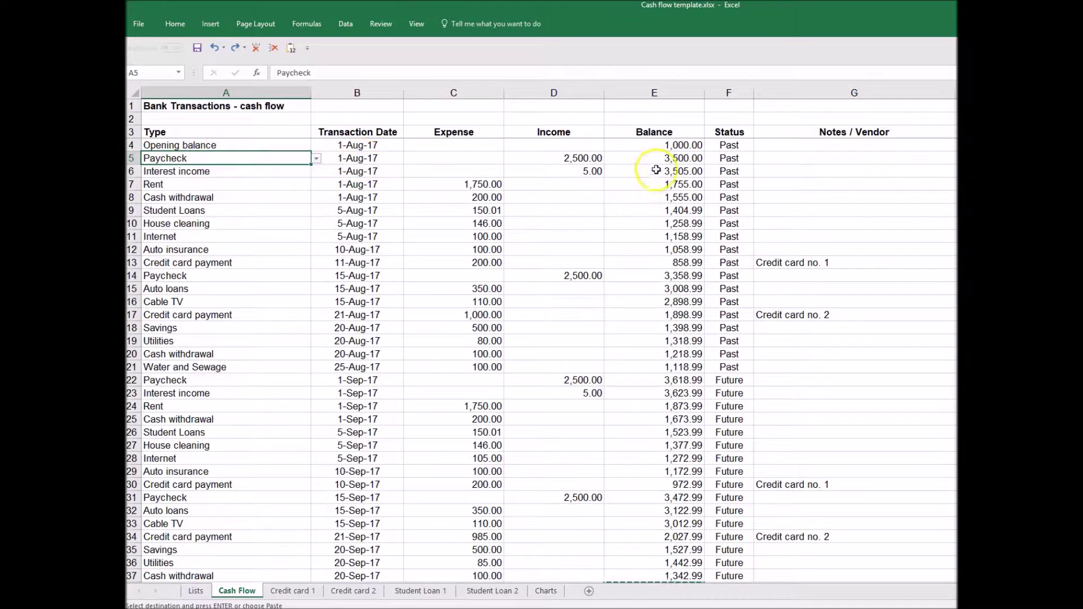
click(674, 159)
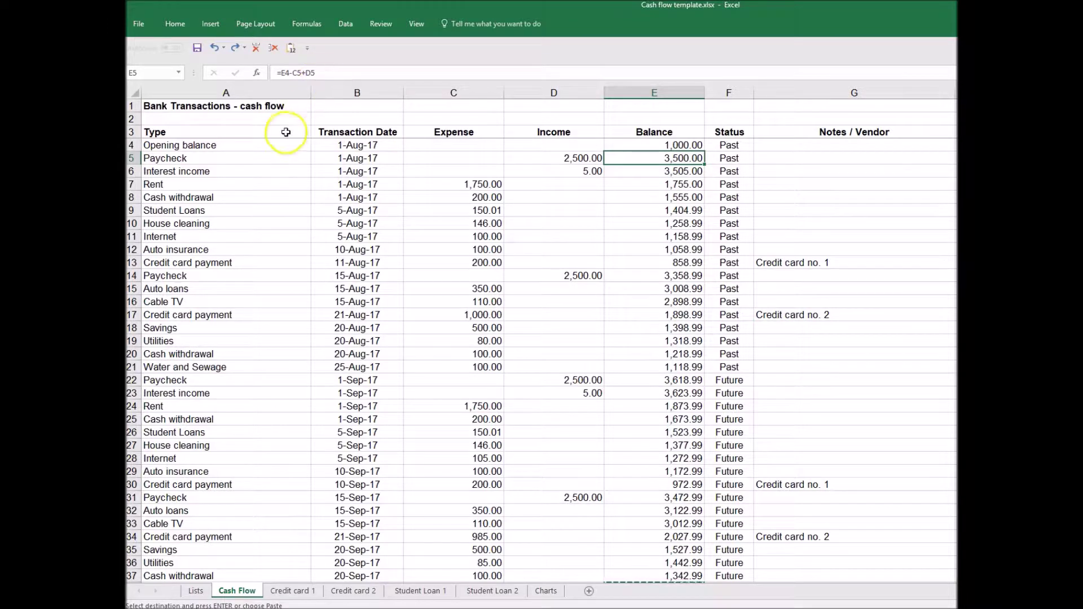
click(244, 172)
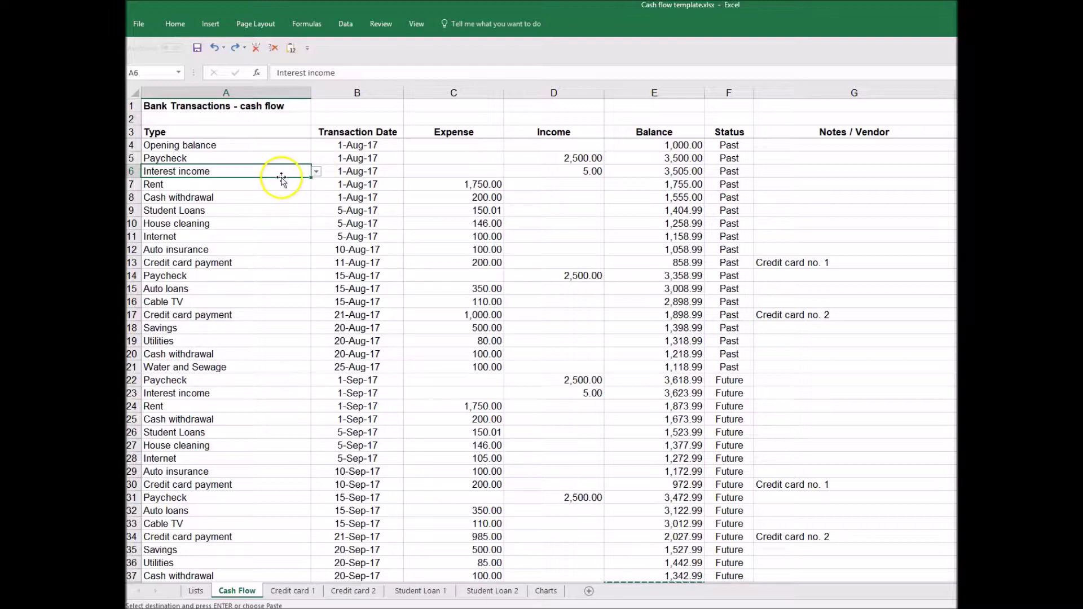
click(266, 185)
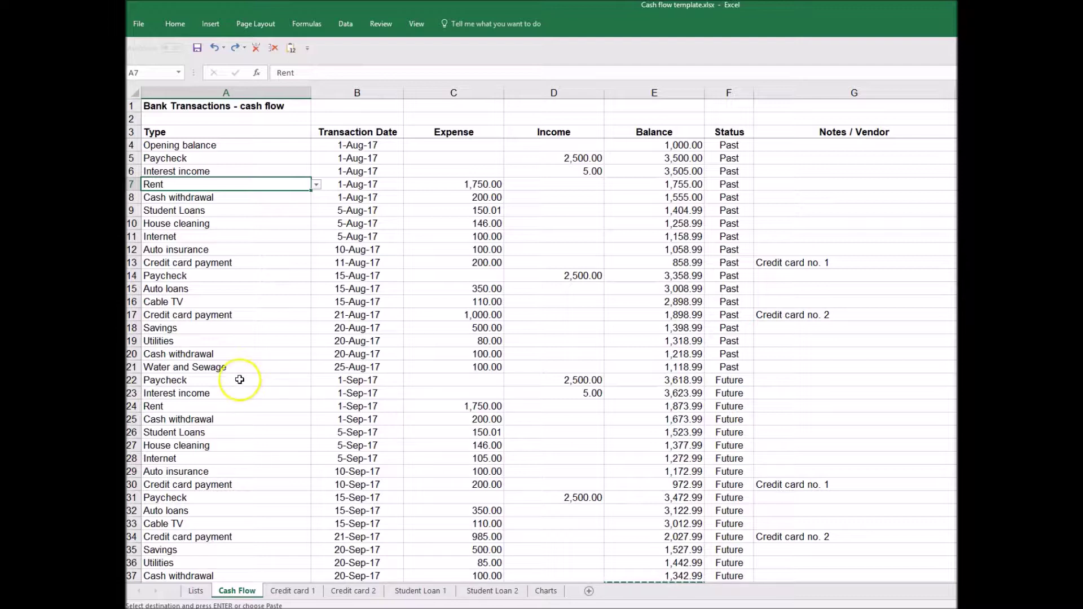
click(559, 384)
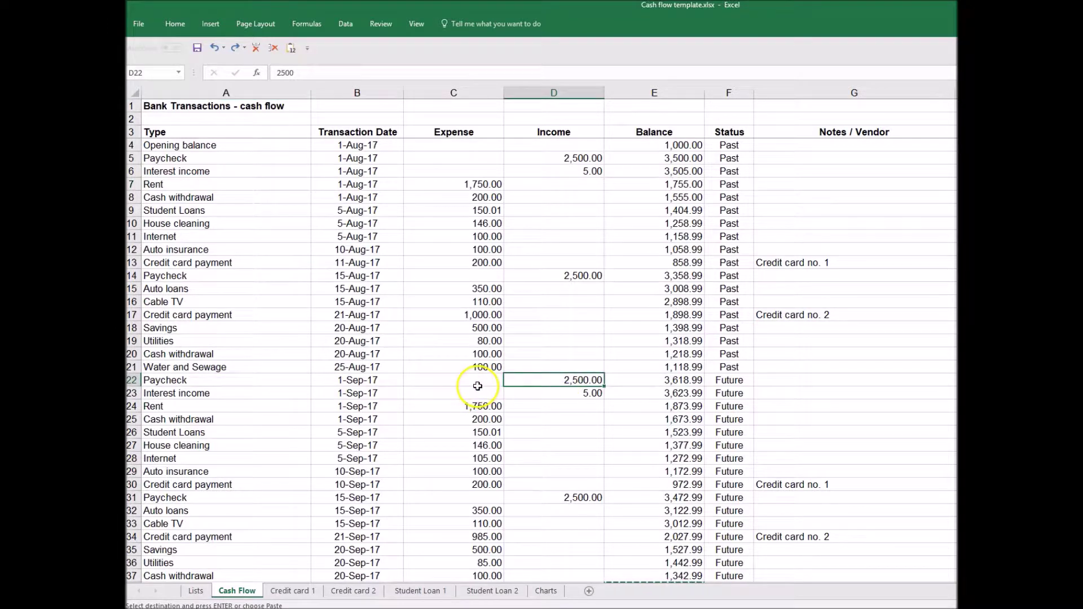
scroll(477, 395, down, 1)
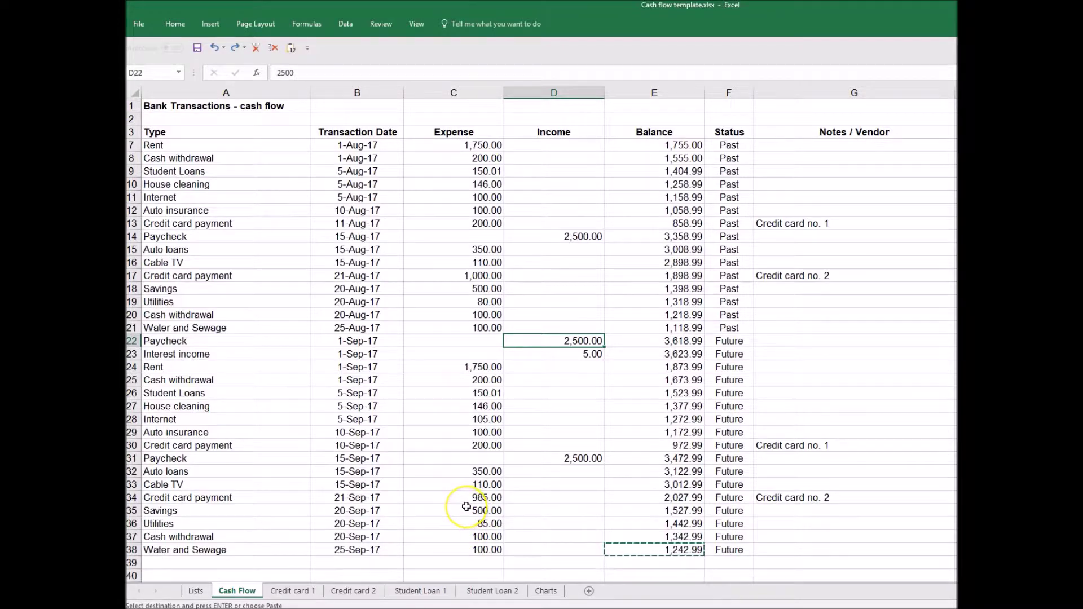
scroll(466, 509, up, 1)
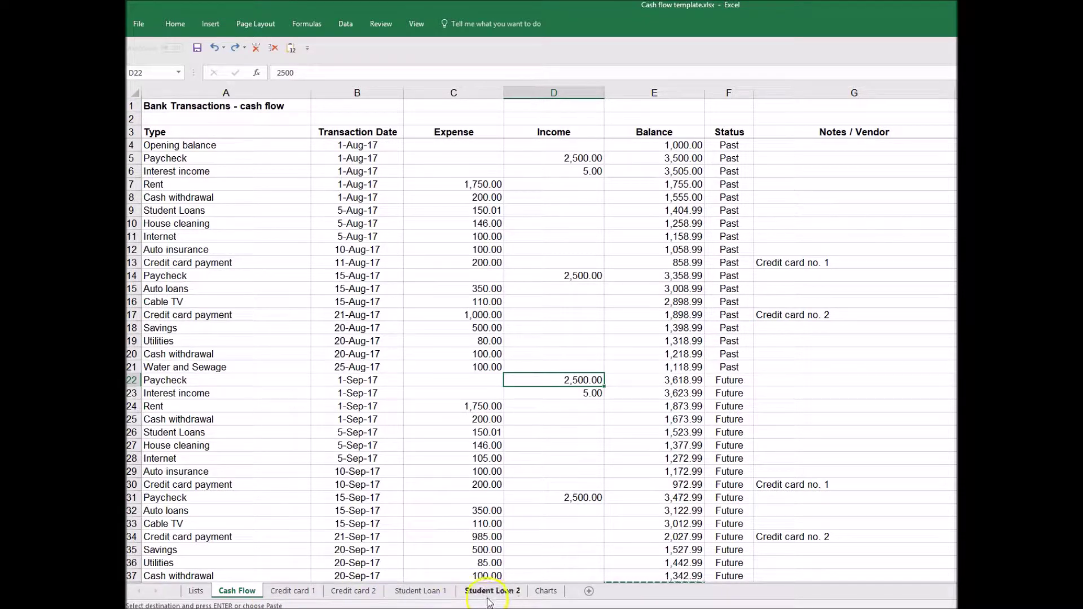
ctrl+click(420, 590)
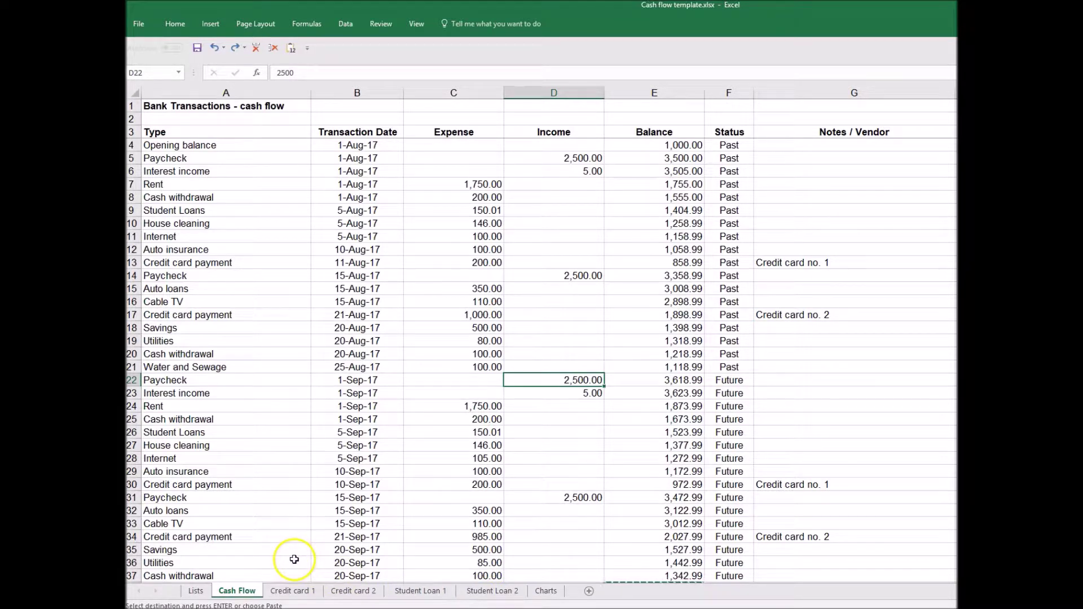
Step: Look over the Credit card 1 charges such as Household items, then move to the Credit card 2 sheet
click(288, 591)
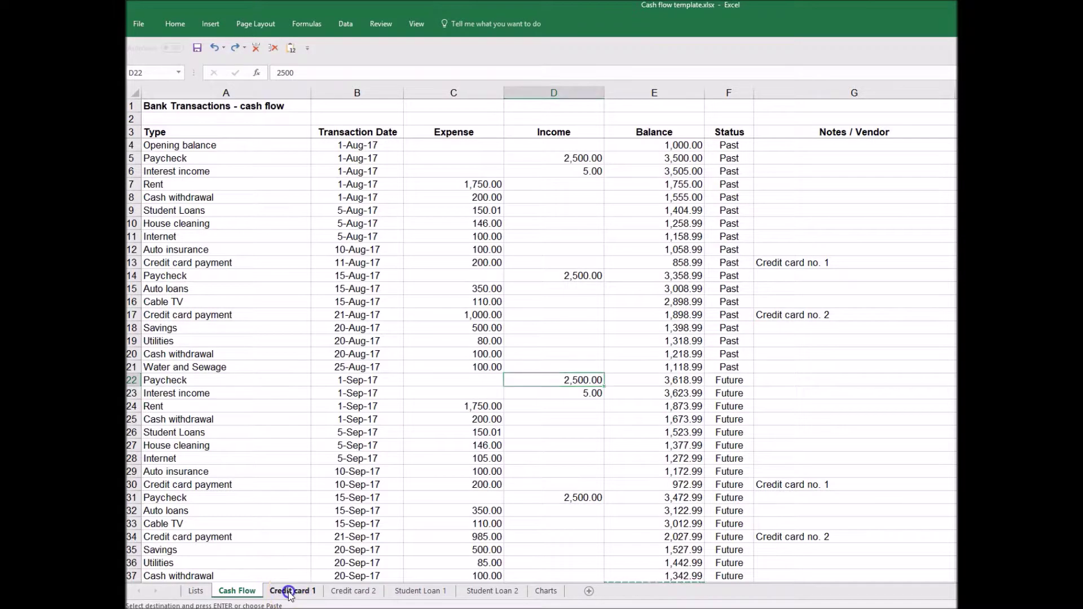
click(253, 279)
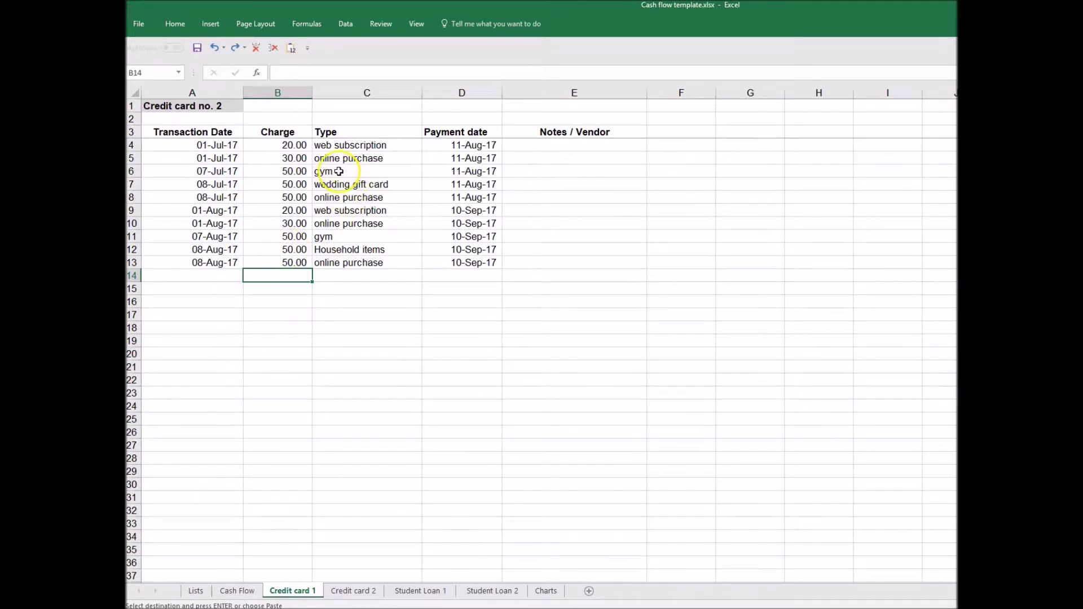
click(357, 250)
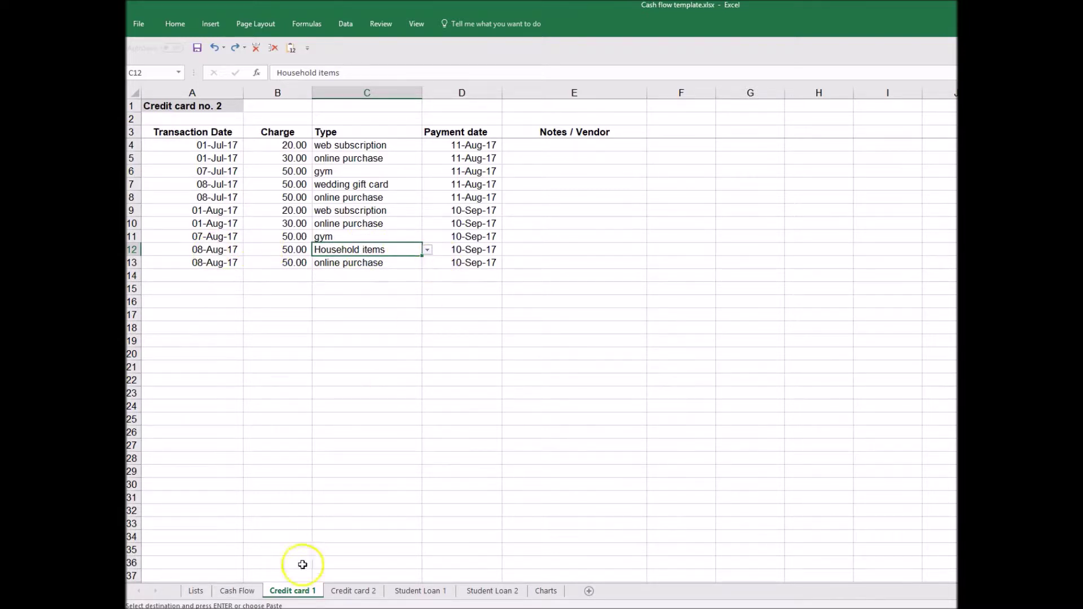
click(354, 591)
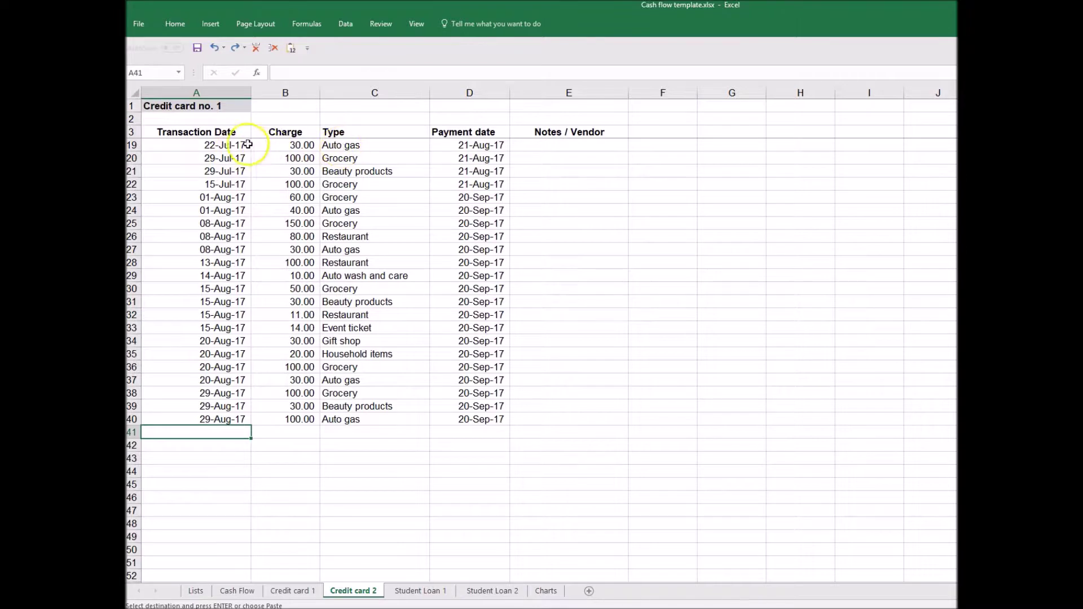
Step: Inspect row 19's Auto gas charge and its =EOMONTH(A19,1)-10 payment date formula
click(223, 145)
click(348, 145)
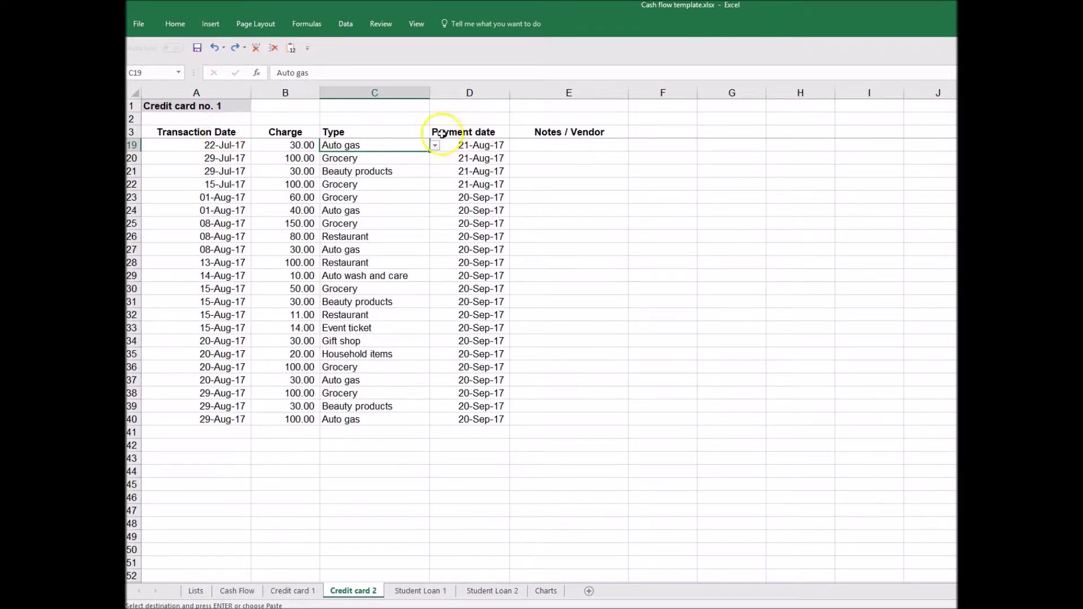
click(225, 145)
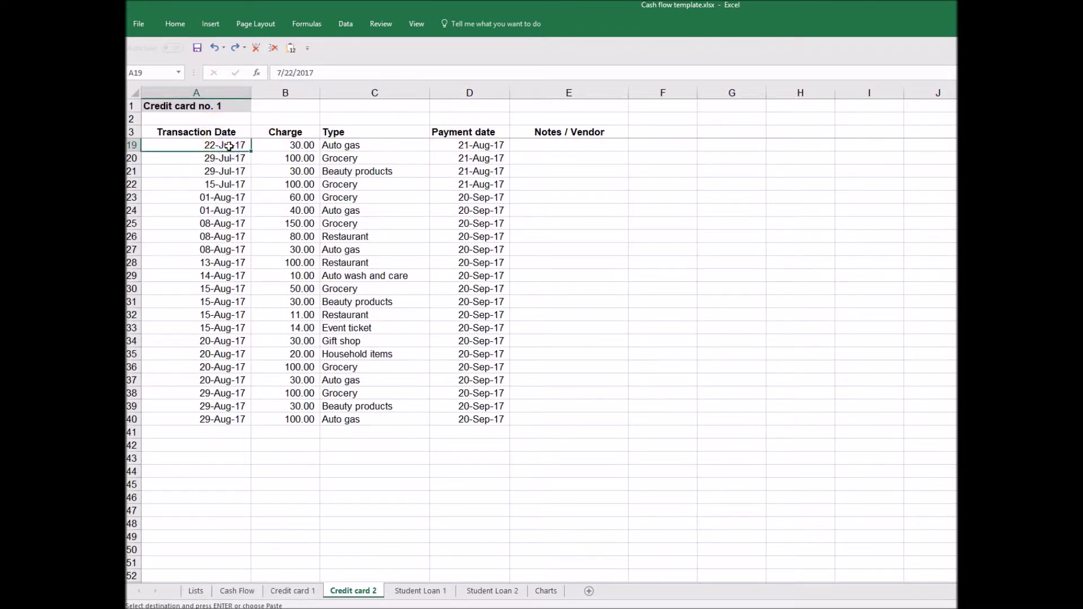
click(459, 145)
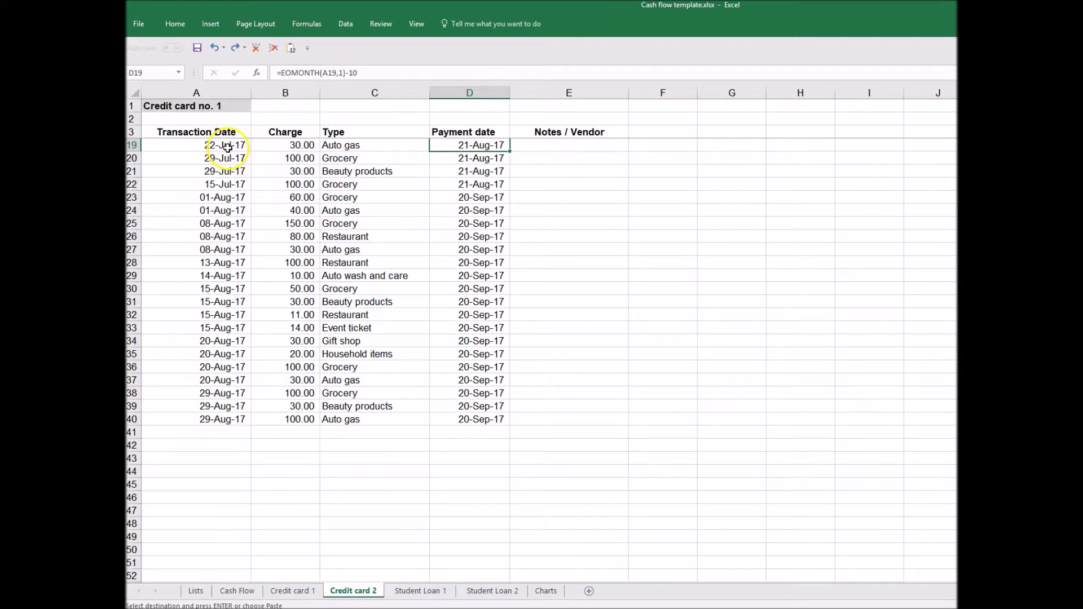
scroll(220, 145, up, 3)
scroll(227, 147, up, 3)
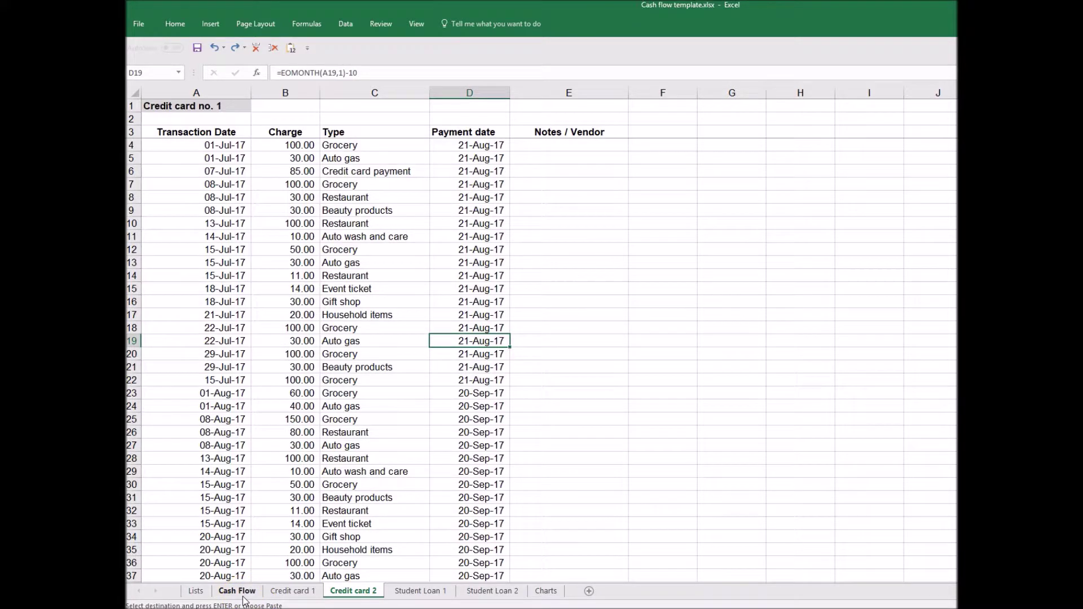
Step: Check the Student Loan 1 and Student Loan 2 schedules, then return to the Cash Flow sheet
click(438, 591)
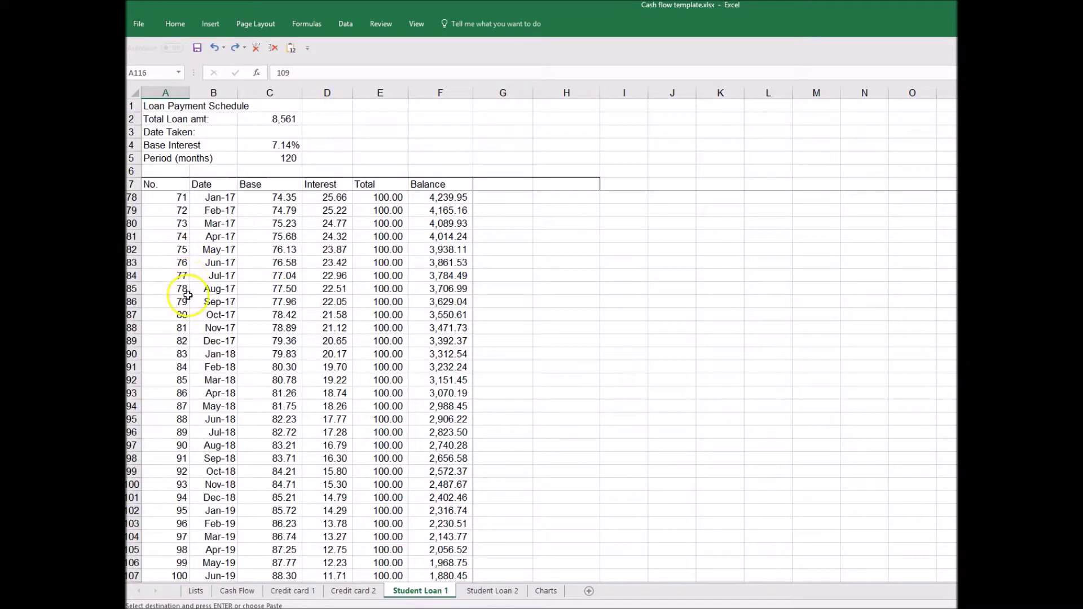
click(494, 591)
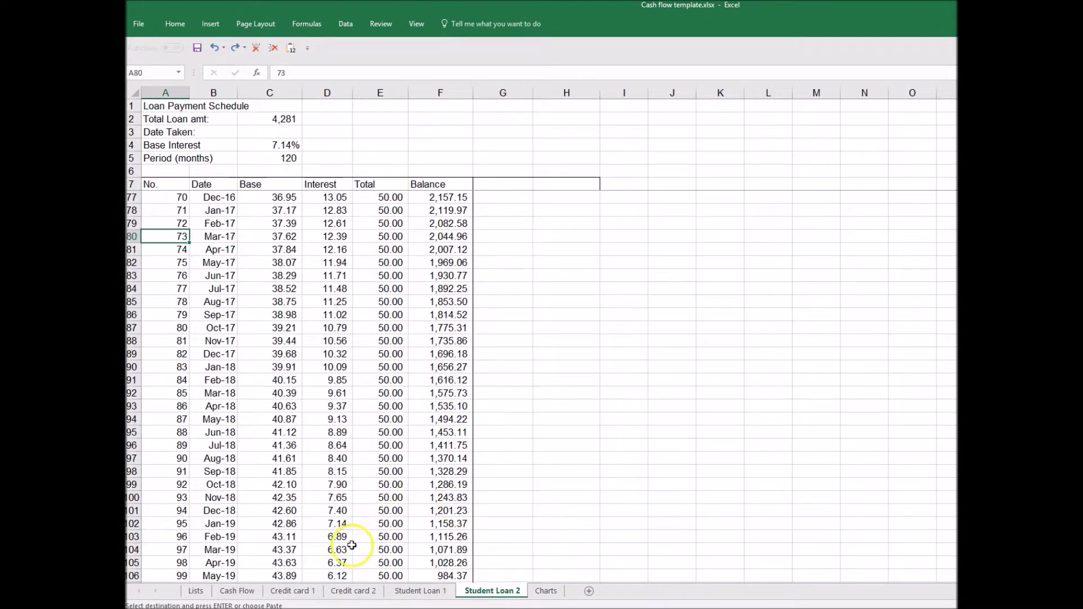
click(241, 592)
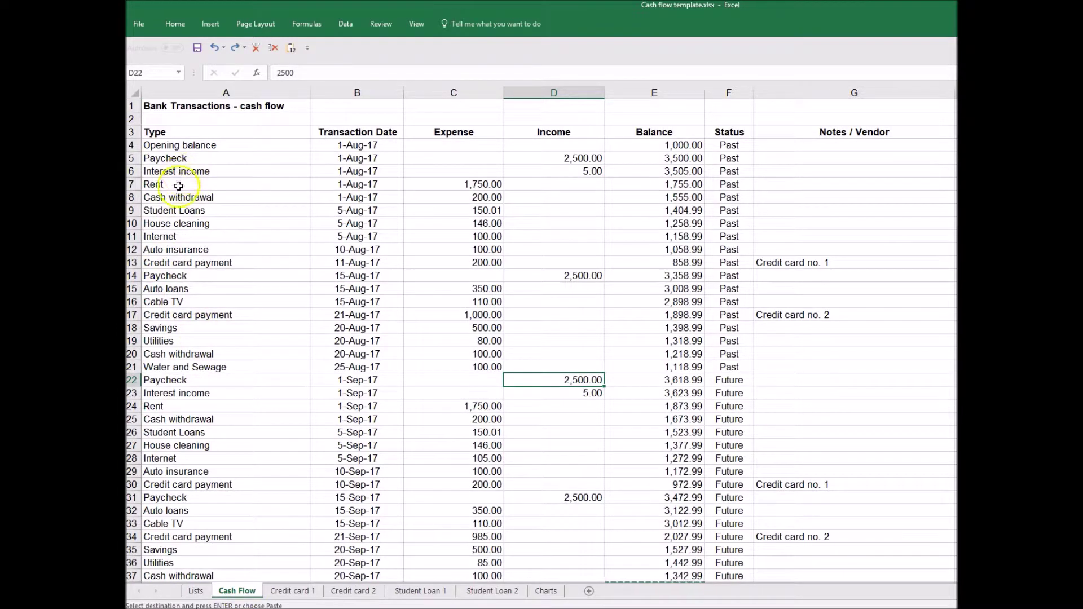
Step: Inspect the Student Loans formula in C9 adding 'Student Loan 1'!E97 and 'Student Loan 2'!E85
click(181, 212)
click(479, 210)
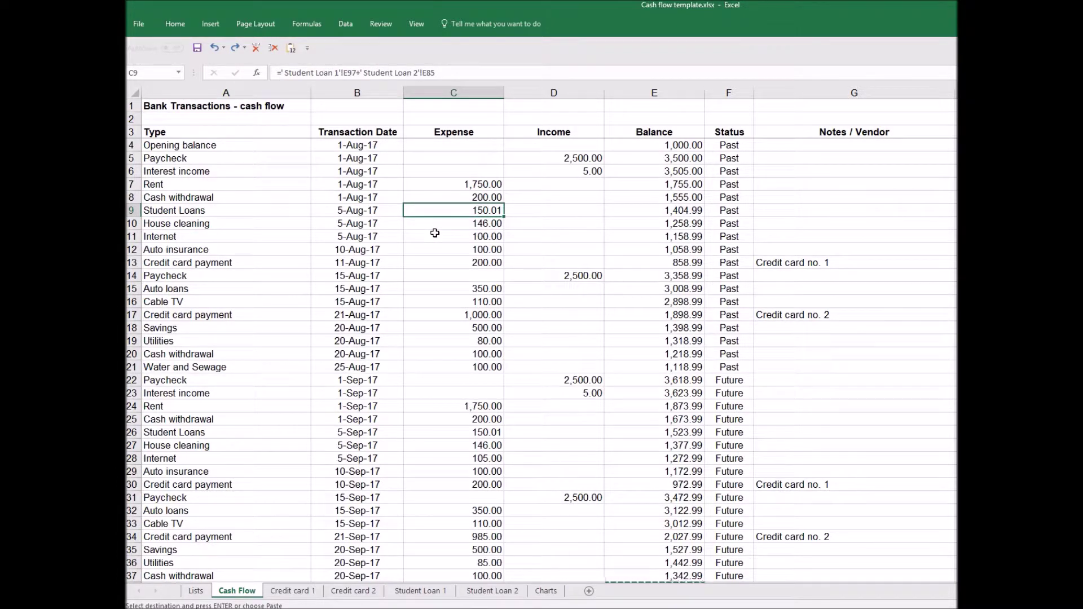
click(467, 78)
click(233, 261)
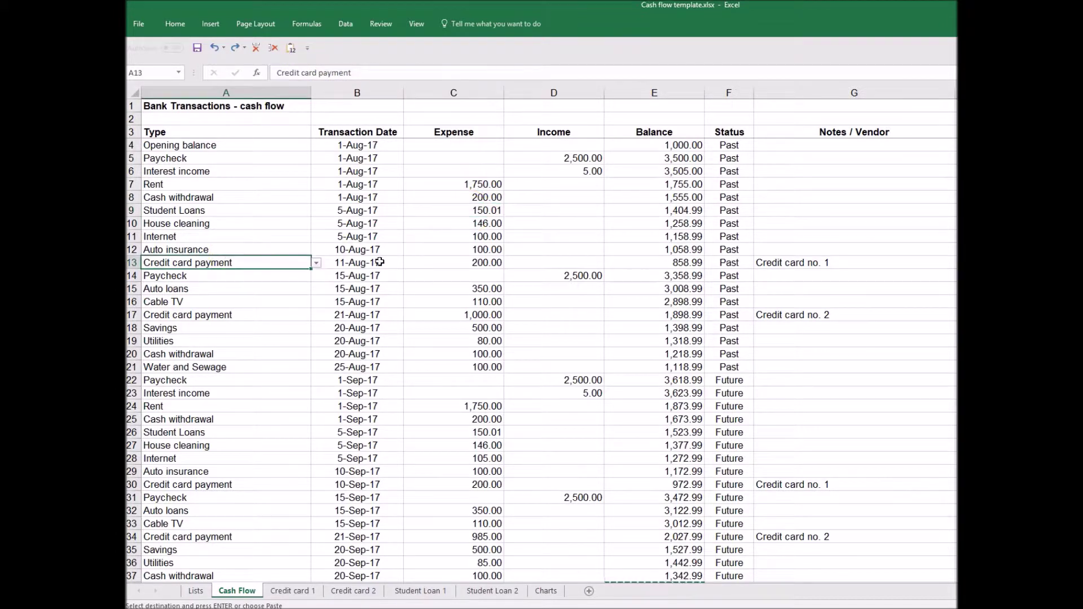
click(477, 263)
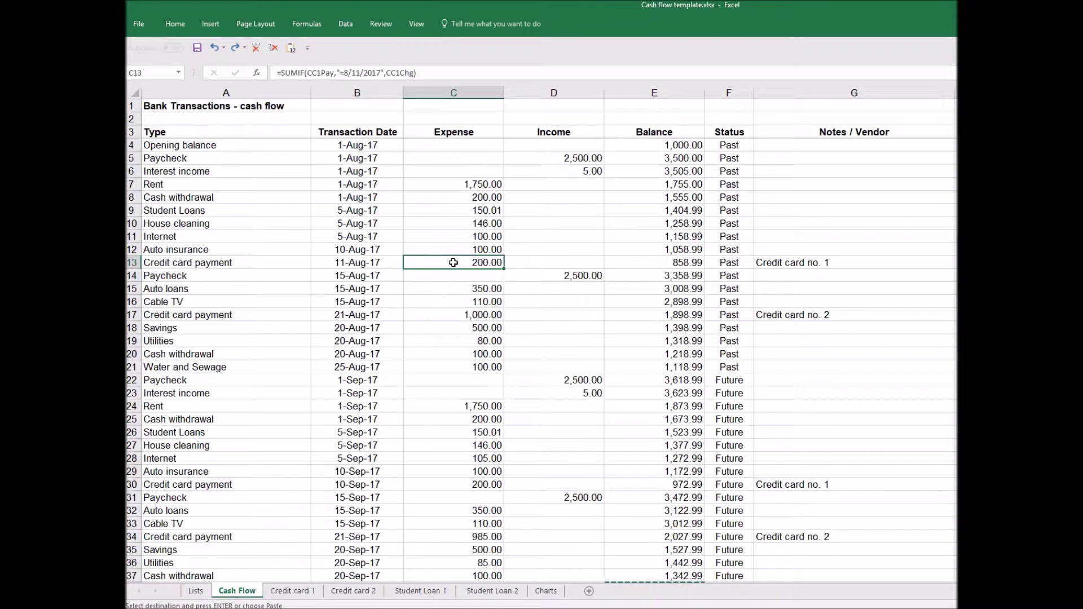
click(453, 314)
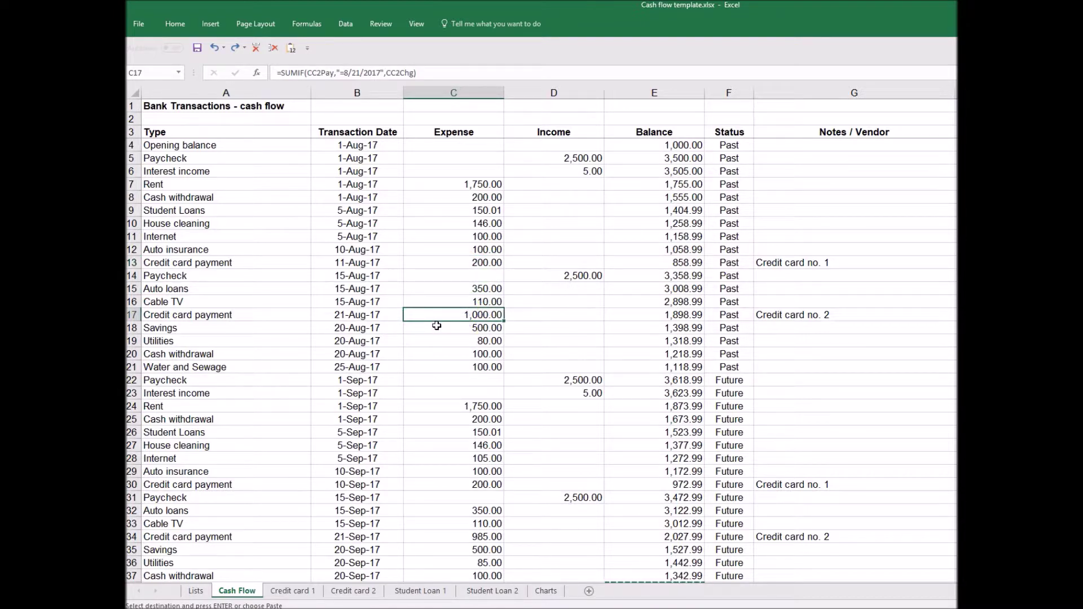
scroll(437, 326, down, 1)
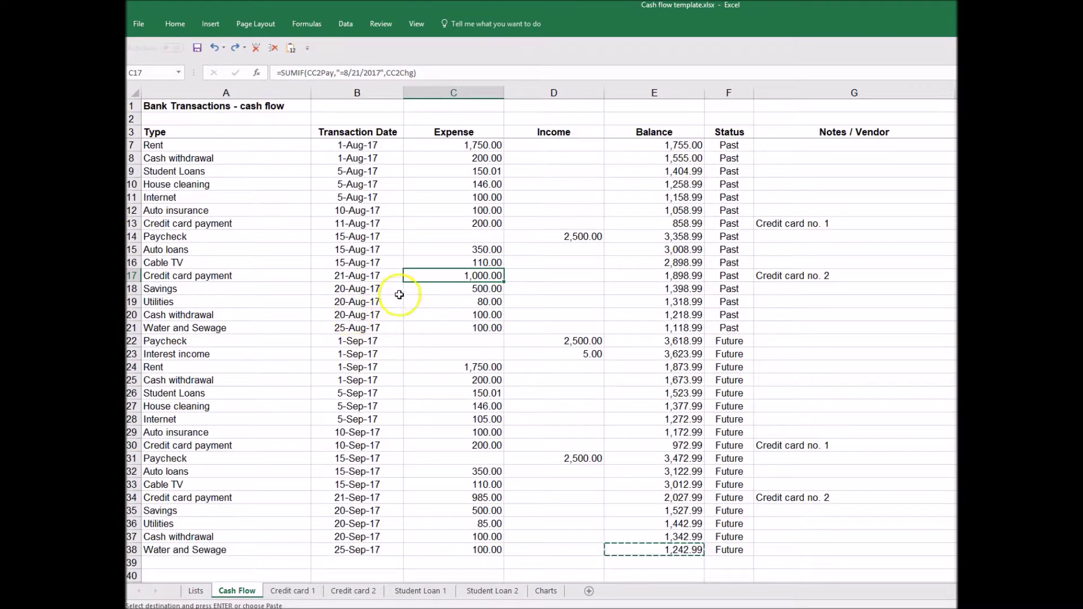
scroll(414, 290, up, 1)
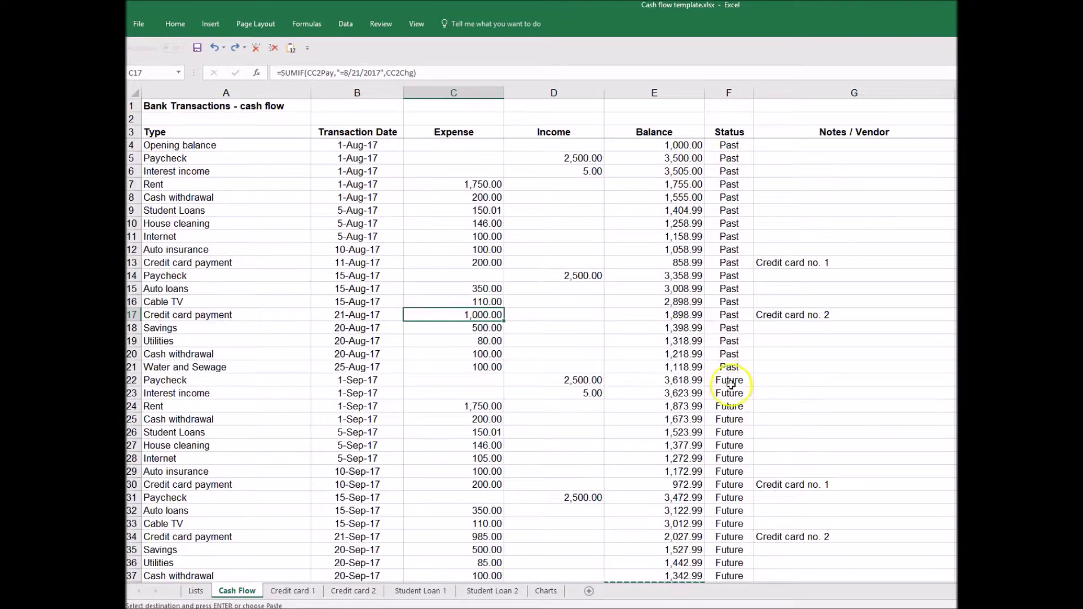
scroll(728, 394, down, 2)
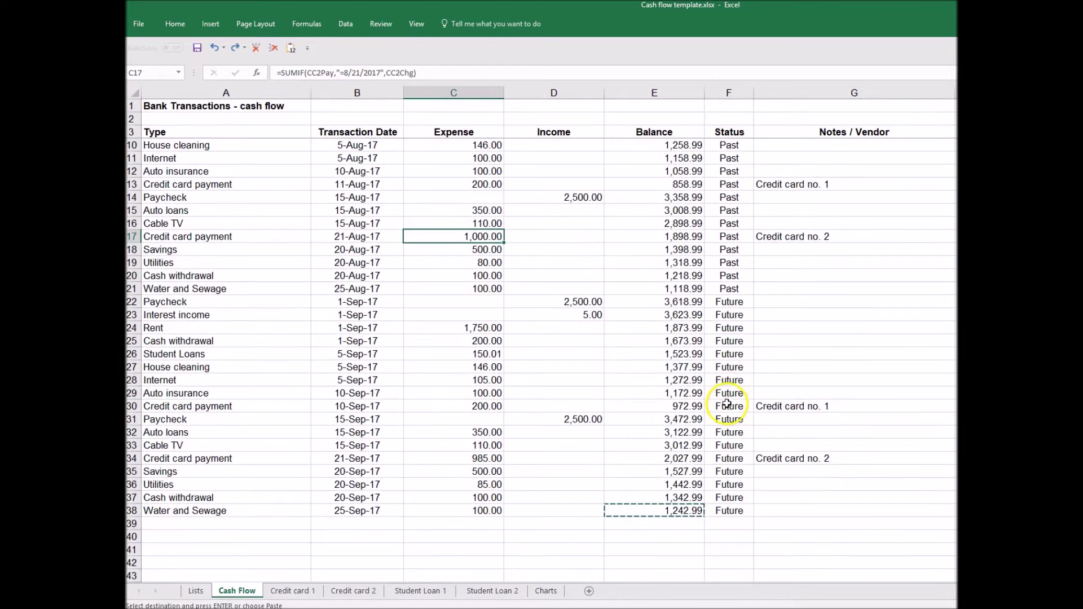
click(235, 525)
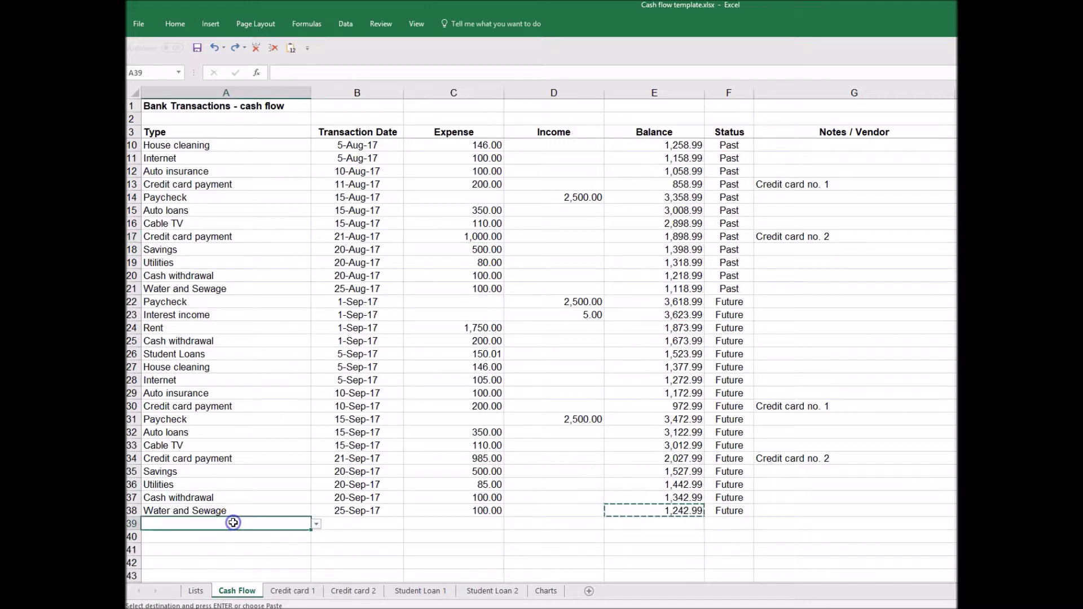
Step: Enter row 39 as a Medical transaction dated 8/30 with a 150 expense
click(317, 526)
drag(325, 547, 327, 577)
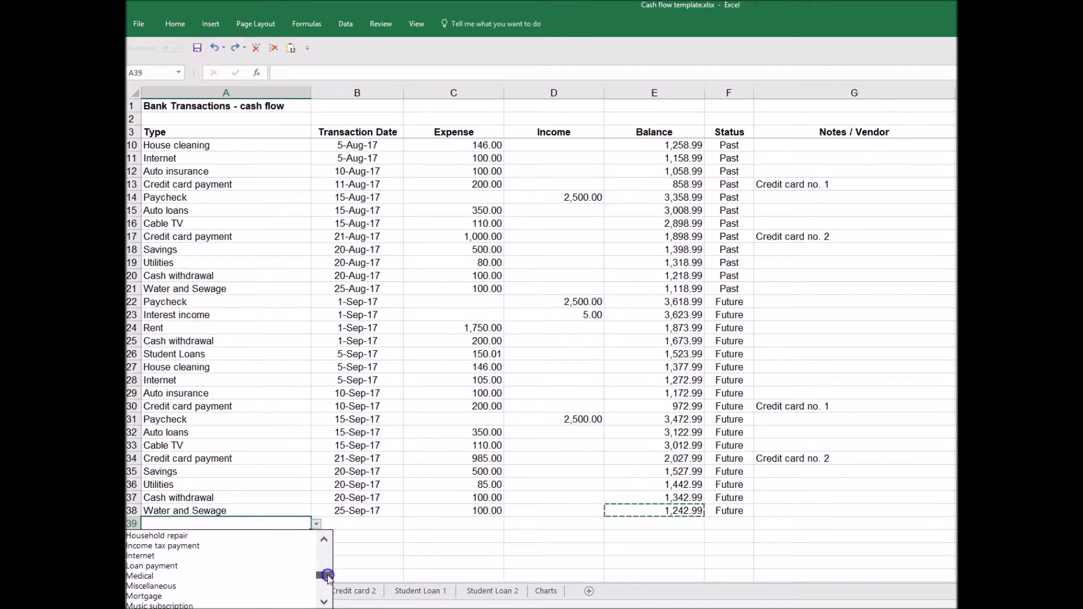
click(207, 576)
click(336, 526)
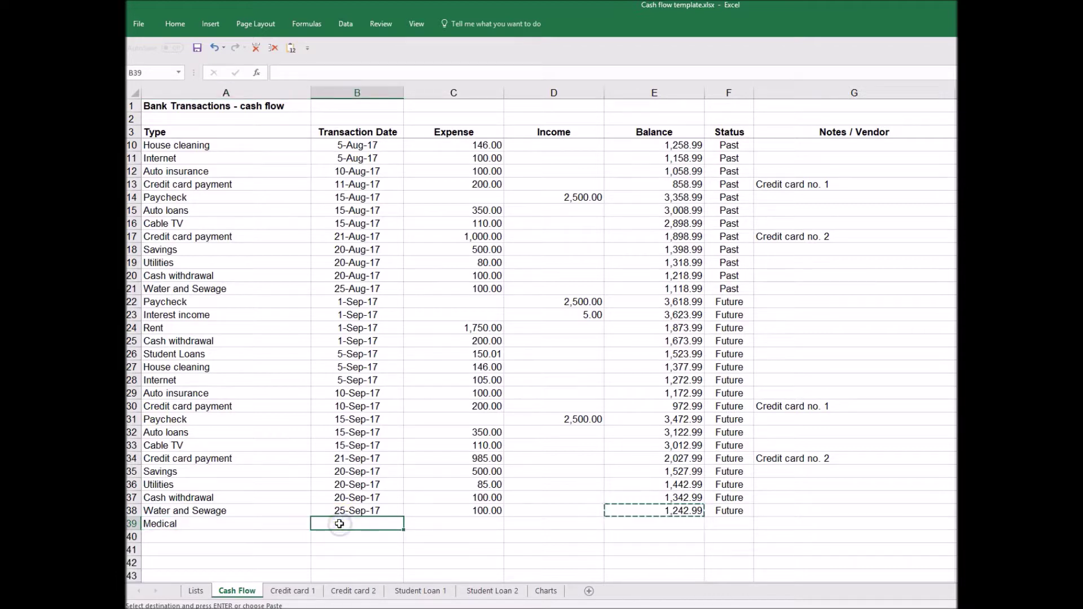
text(8/30)
click(435, 522)
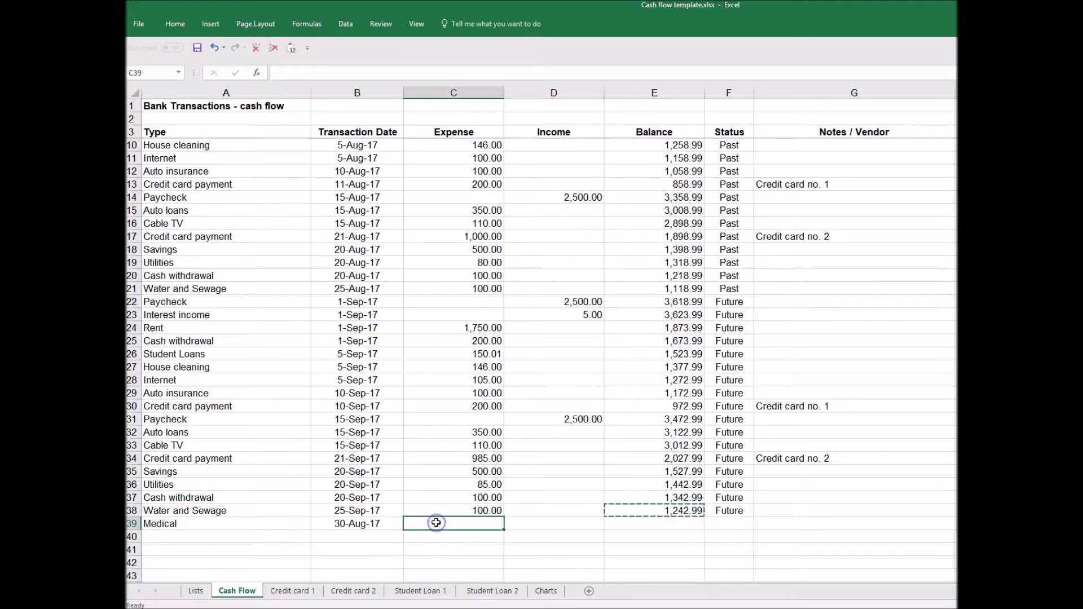
text(150)
Step: Copy E38's running-balance formula into E39 and set the row's status to Past
click(653, 519)
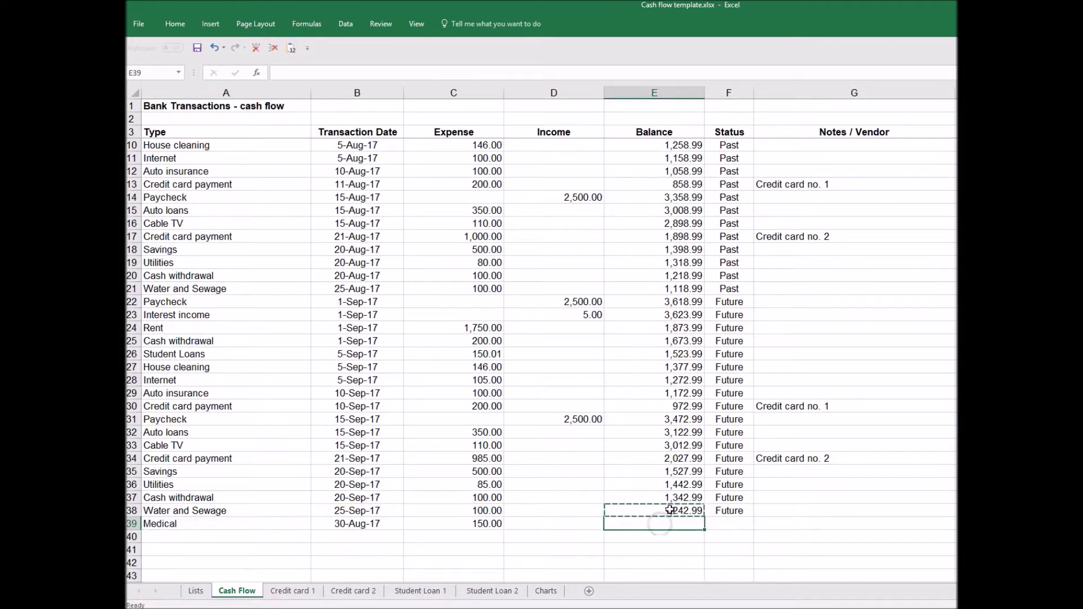
click(625, 510)
key(ctrl+c)
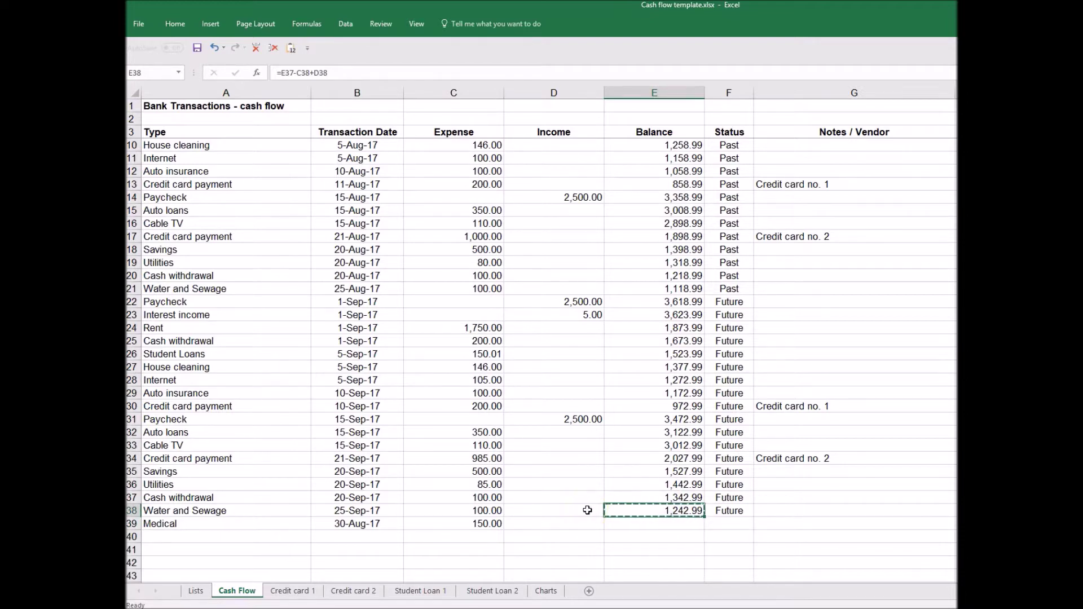
key(Down)
key(ctrl+v)
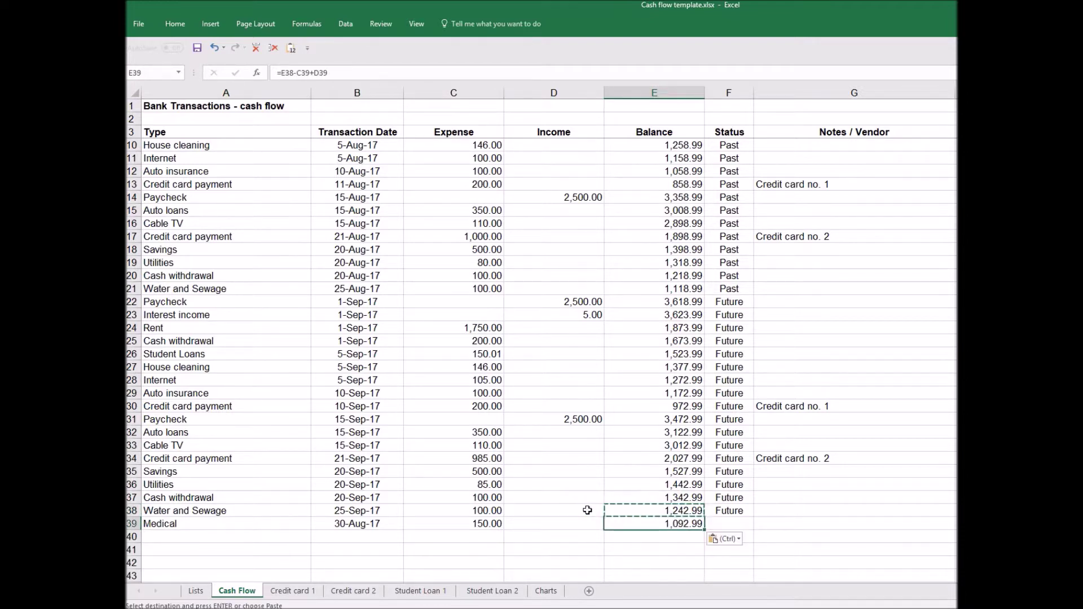
key(Right)
click(759, 525)
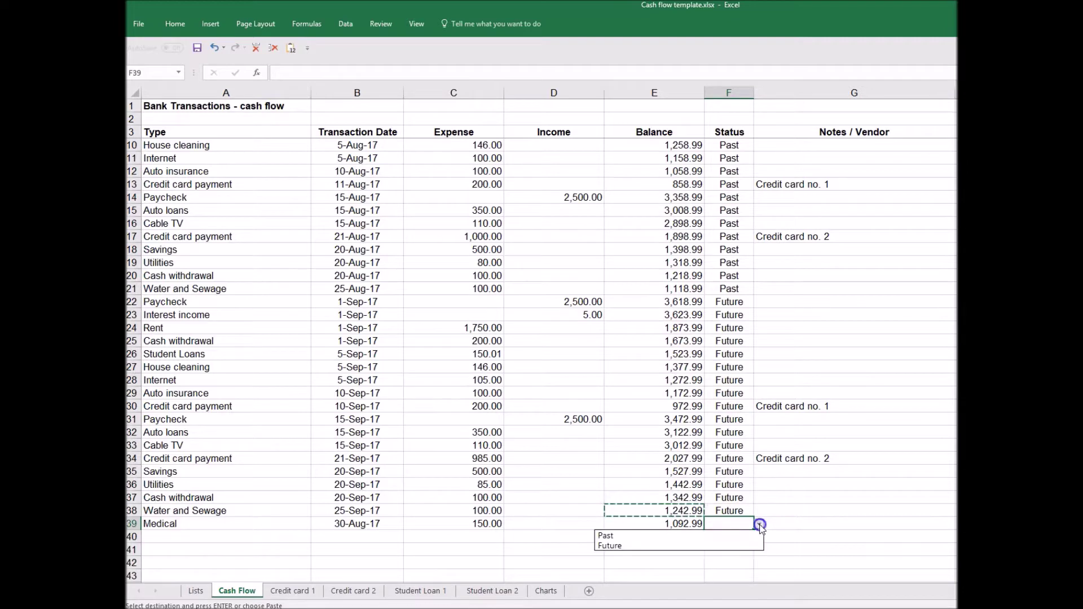
click(639, 535)
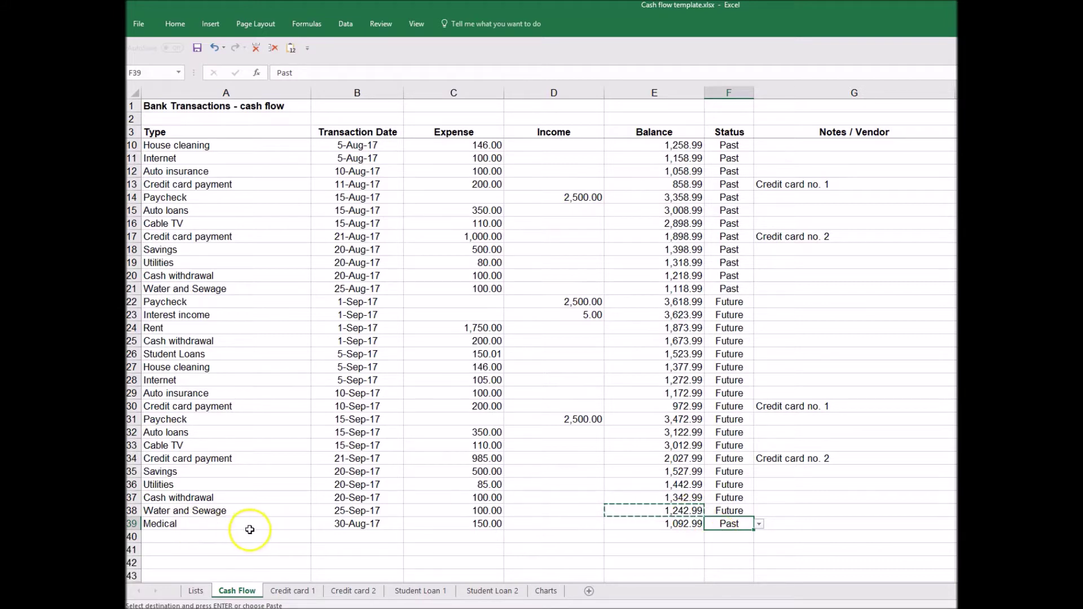
Step: Sort rows A5:F39 by column B oldest to newest, then check the Medical row now in row 22
key(ctrl+shift+Left)
key(ctrl+shift+Left)
key(ctrl+shift+Left)
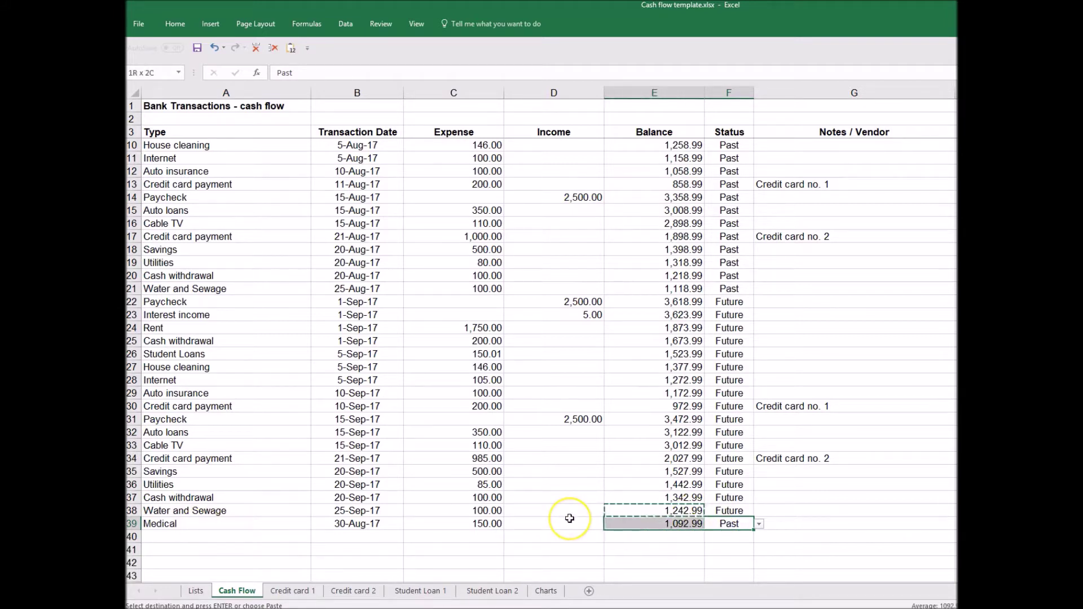
key(shift+Up)
key(shift+Up)
key(shift+Up)
key(shift+Up)
key(shift+Up)
key(shift+Up)
key(shift+Up)
key(shift+Up)
key(shift+Up)
key(shift+Up)
key(shift+Up)
key(shift+Up)
key(shift+Up)
key(shift+Up)
key(shift+Up)
key(shift+Up)
key(shift+Up)
key(shift+Up)
key(shift+Up)
key(shift+Up)
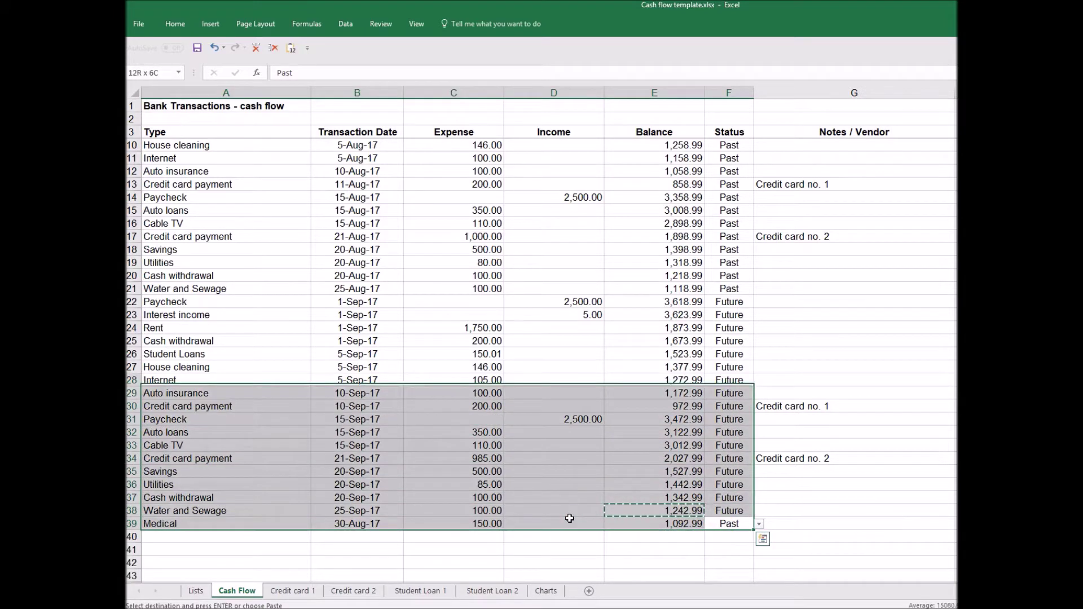
key(shift+Up)
key(shift+Up)
key(shift+Up)
key(shift+Up)
key(shift+Up)
key(shift+Up)
key(shift+Up)
key(shift+Up)
key(shift+Up)
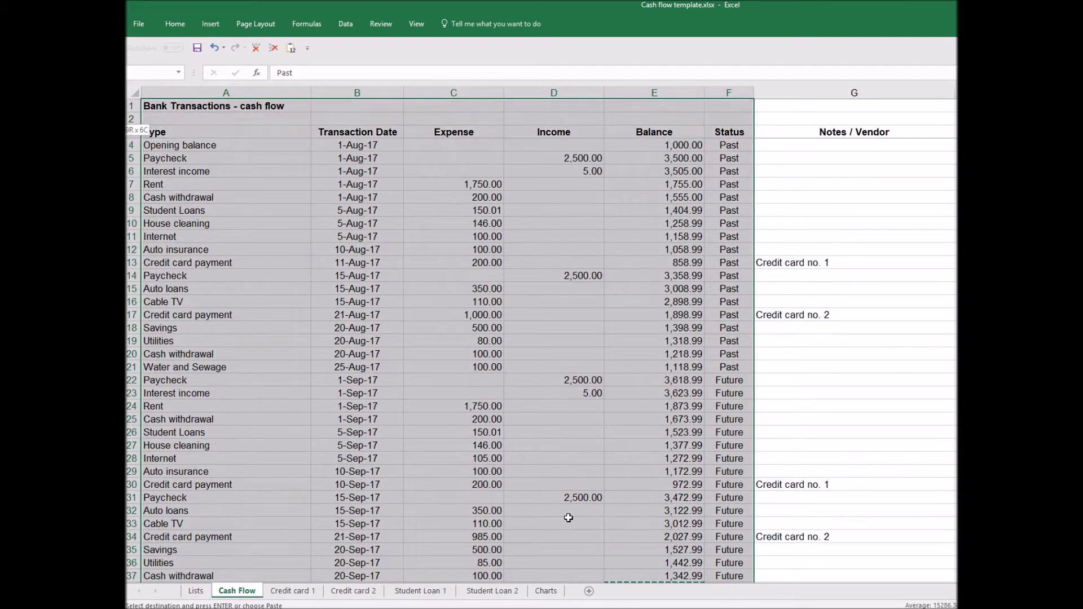
key(shift+Down)
key(shift+Down)
key(shift+Down)
key(shift+Down)
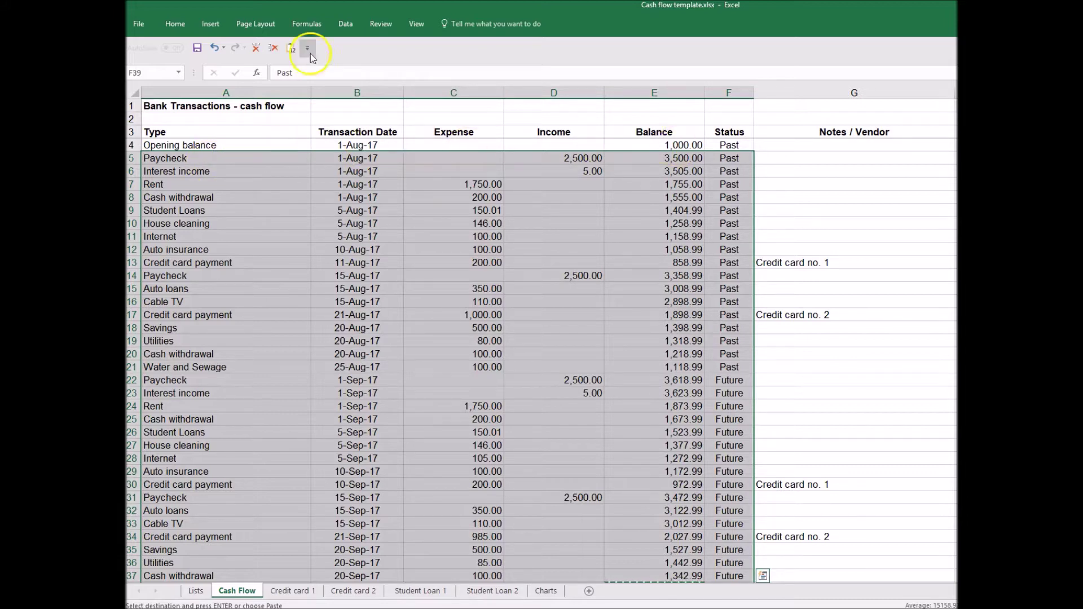
click(347, 23)
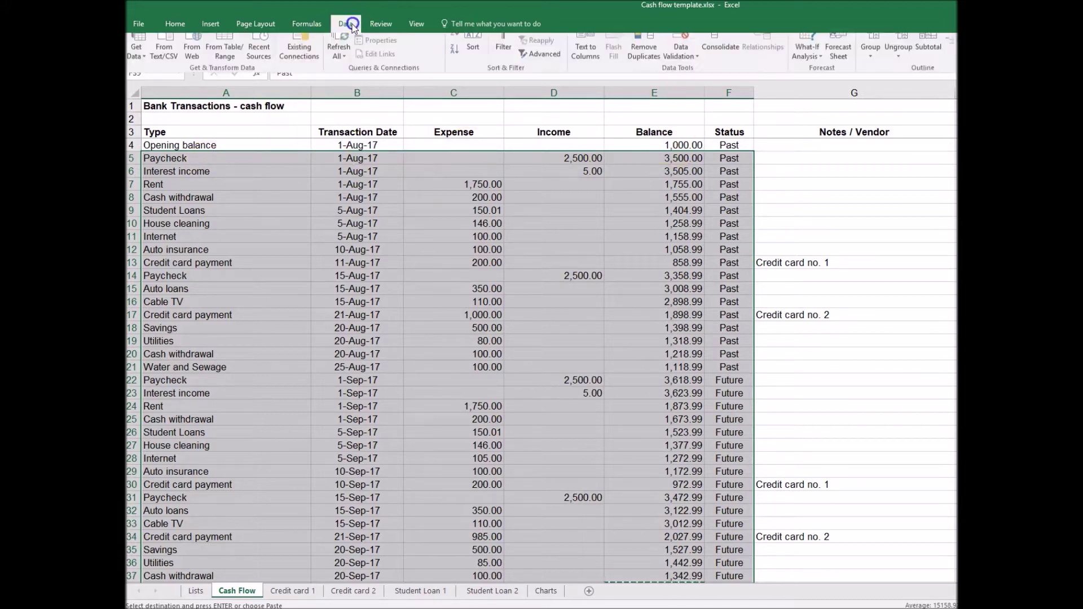
click(474, 52)
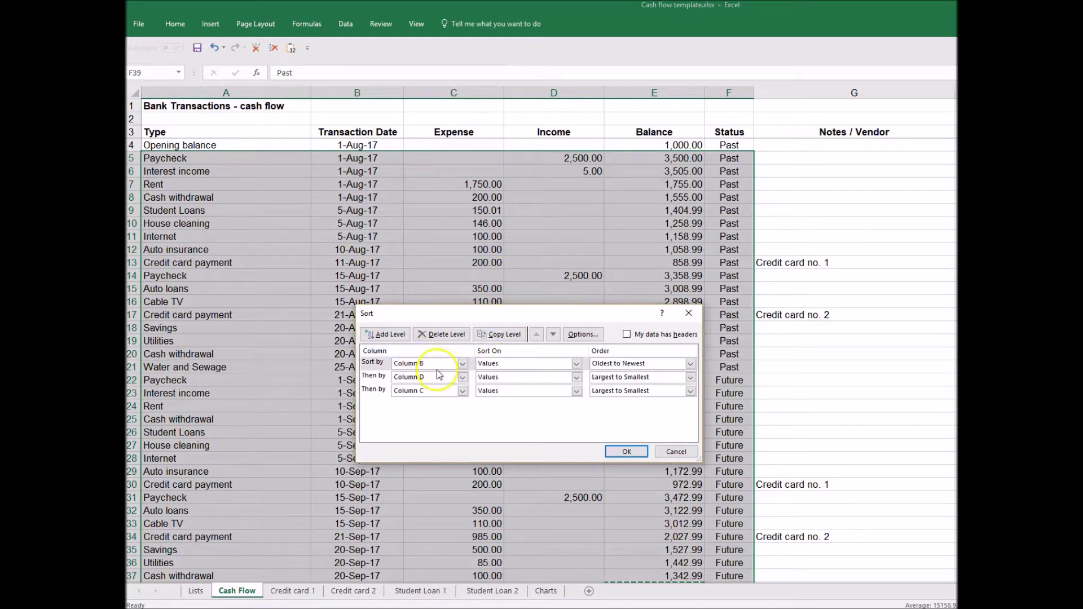
click(625, 450)
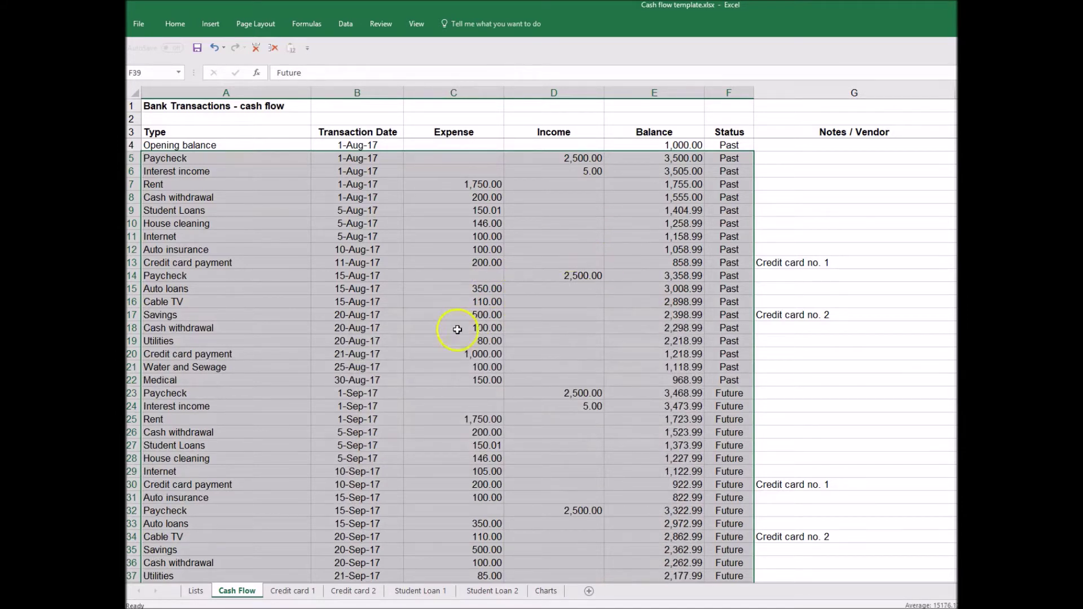
click(216, 380)
key(Right)
key(Right)
key(Right)
key(Right)
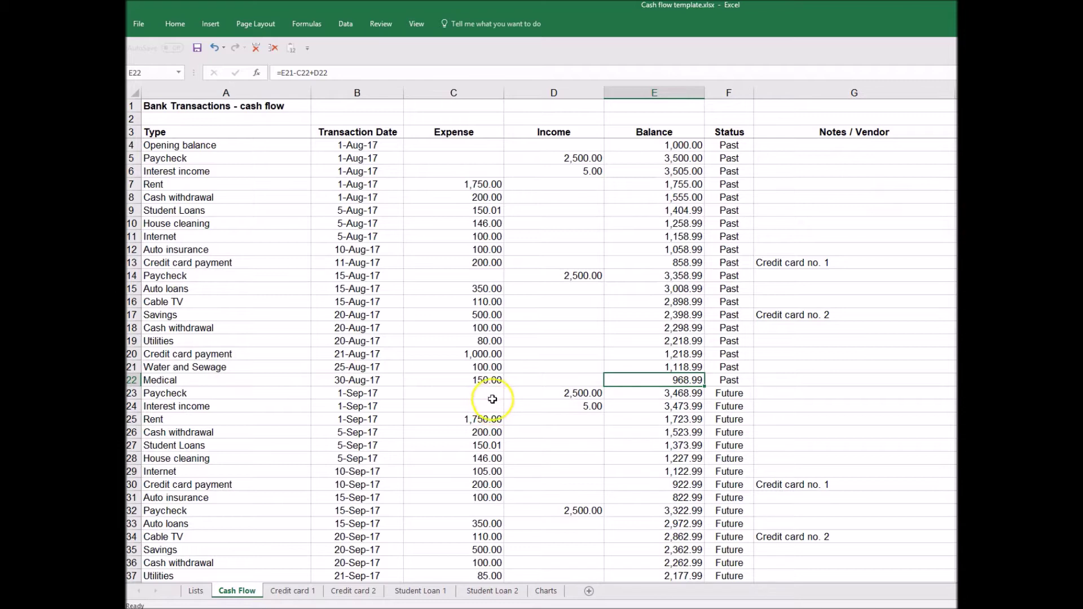
scroll(468, 372, down, 1)
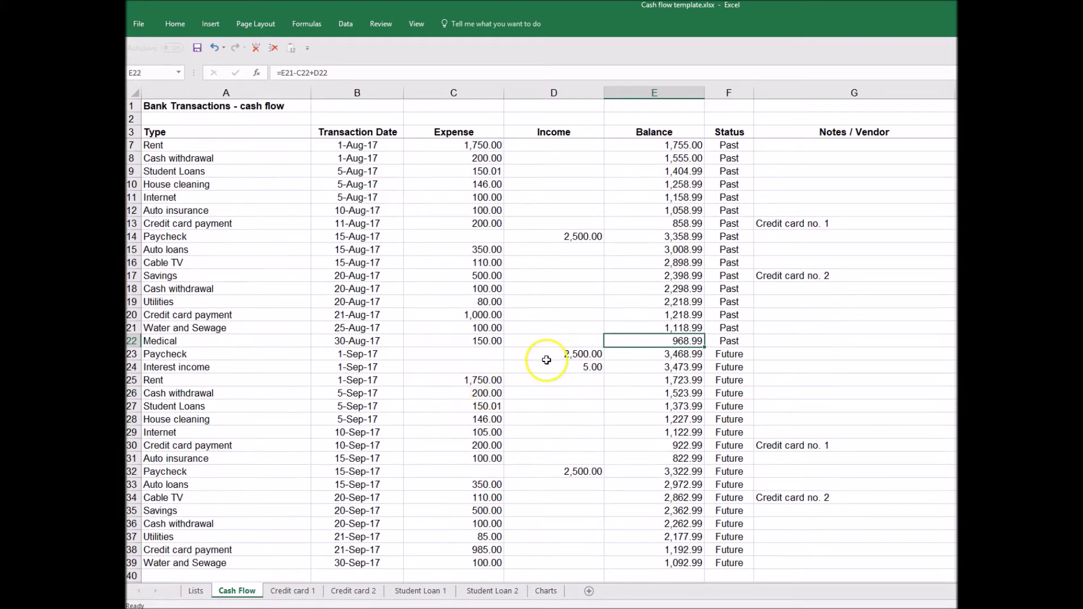
click(668, 458)
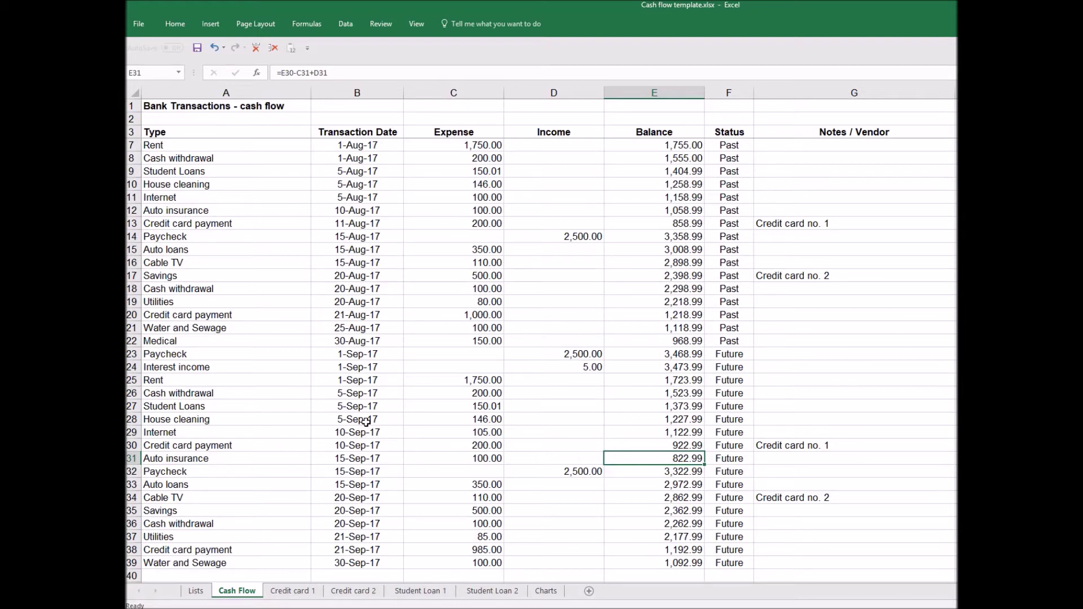
click(168, 277)
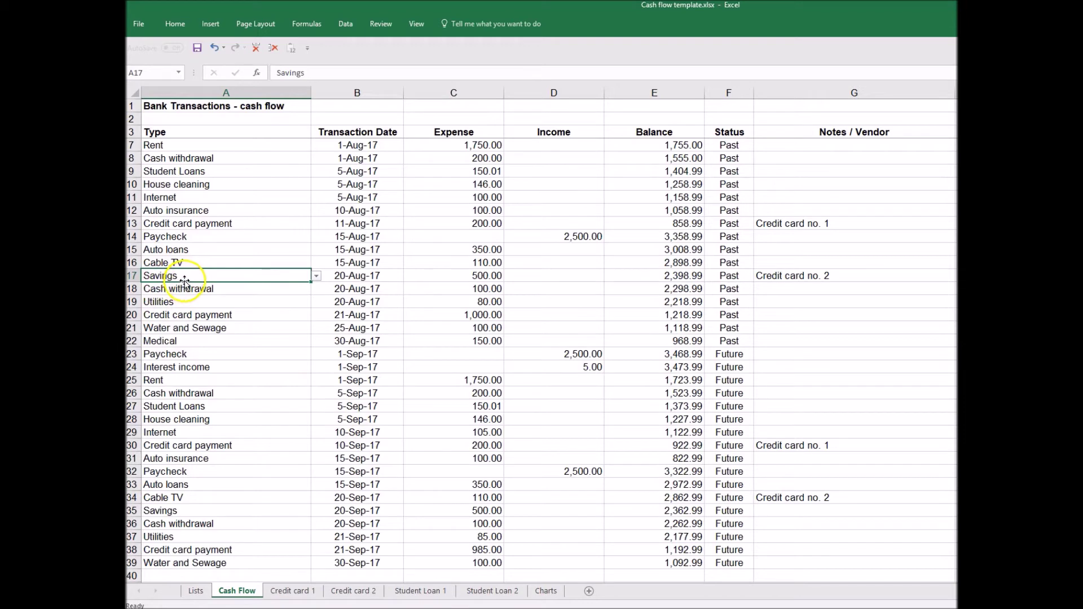
click(470, 278)
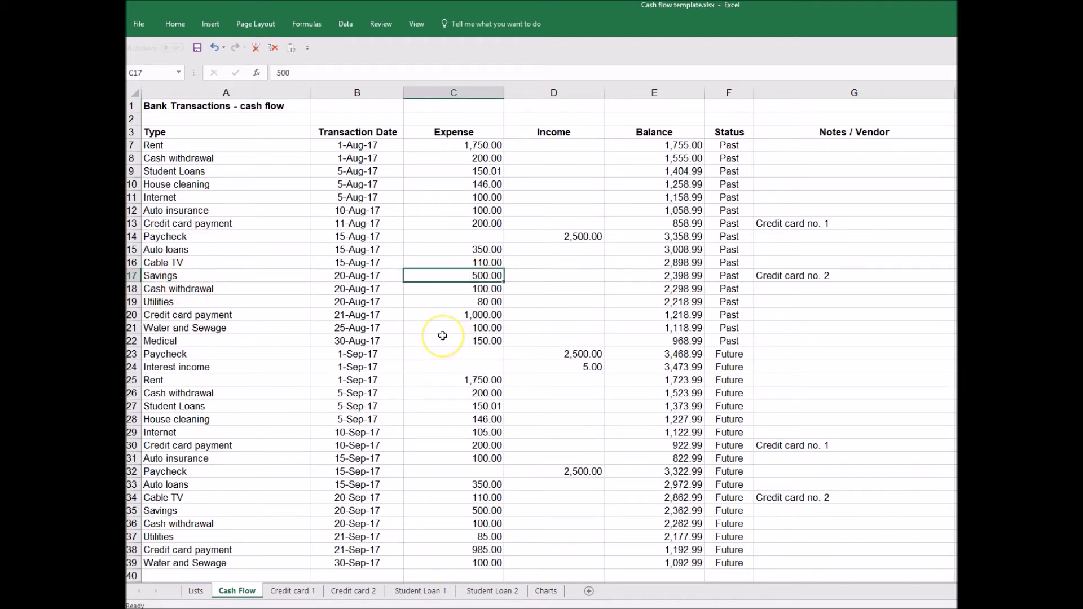